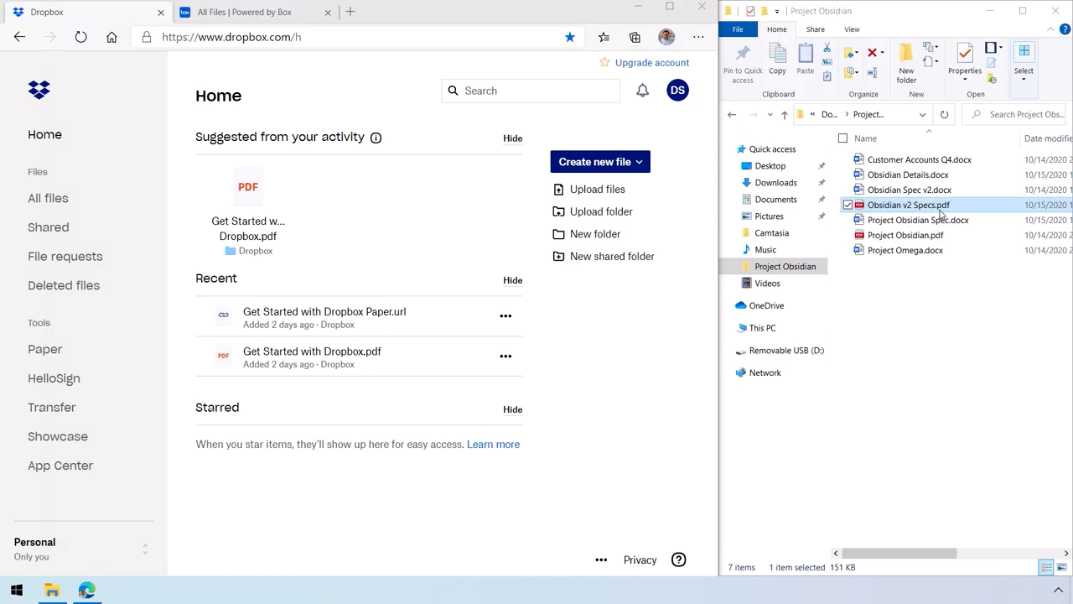
left_click_drag(941, 214, 386, 288)
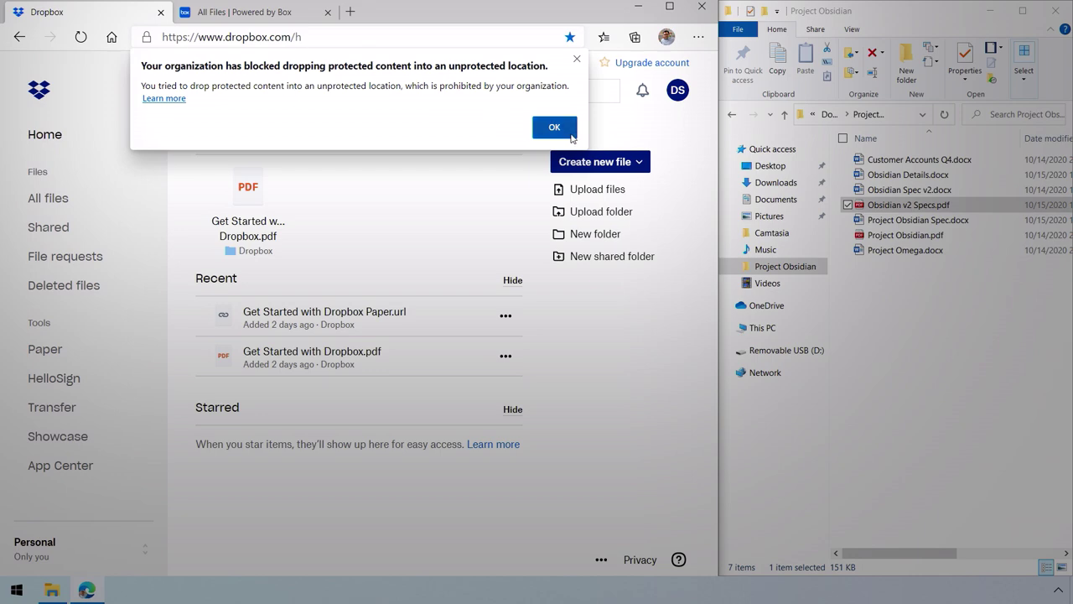
left_click(570, 134)
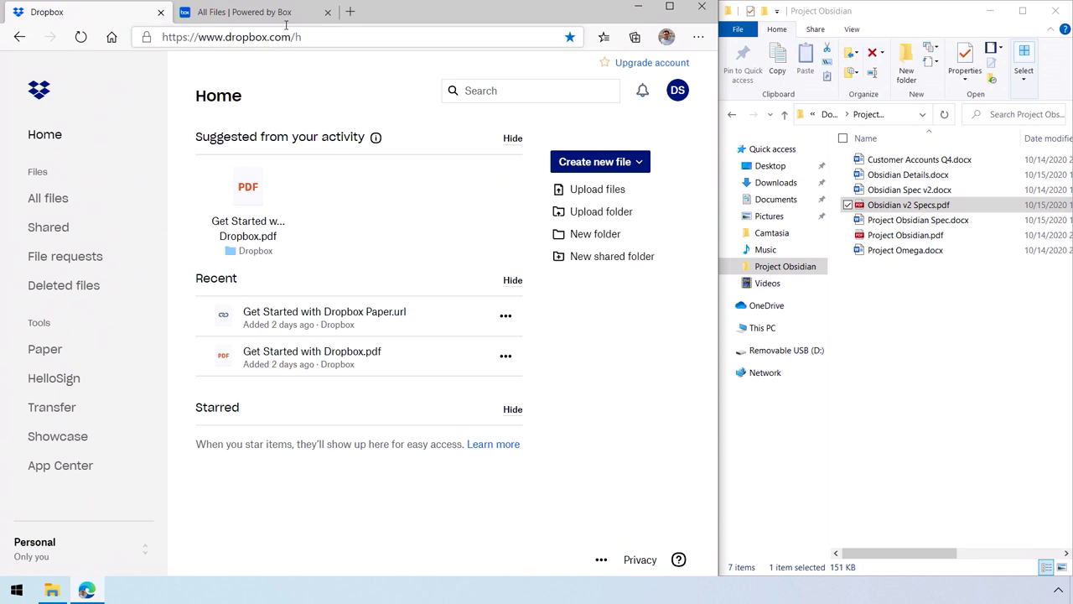
Switch to the Box All Files list and upload Obsidian v2 Specs.pdf to Box
left_click(282, 9)
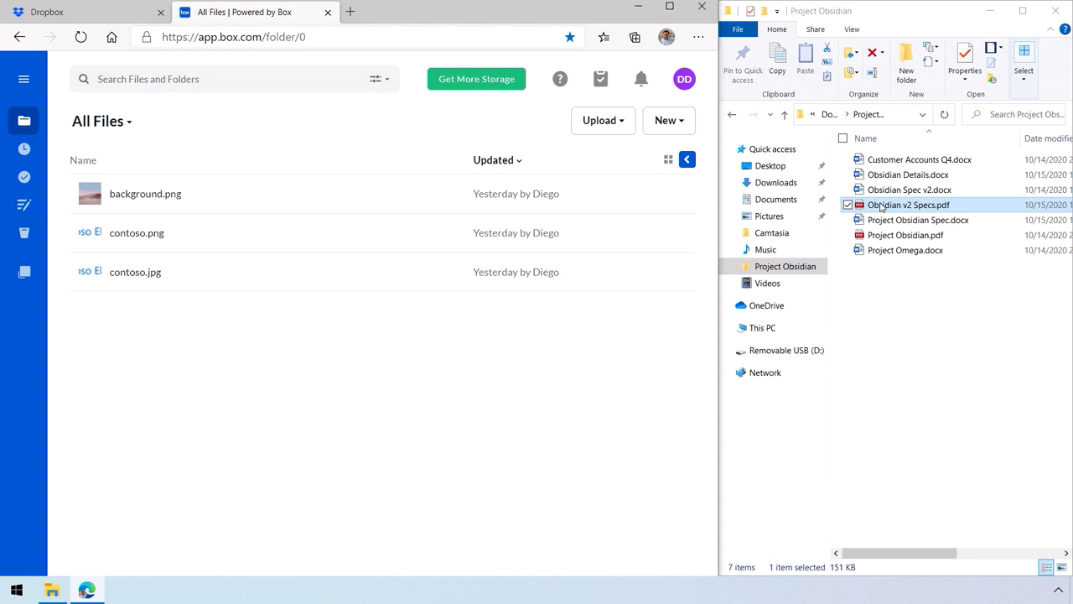
left_click_drag(880, 207, 498, 313)
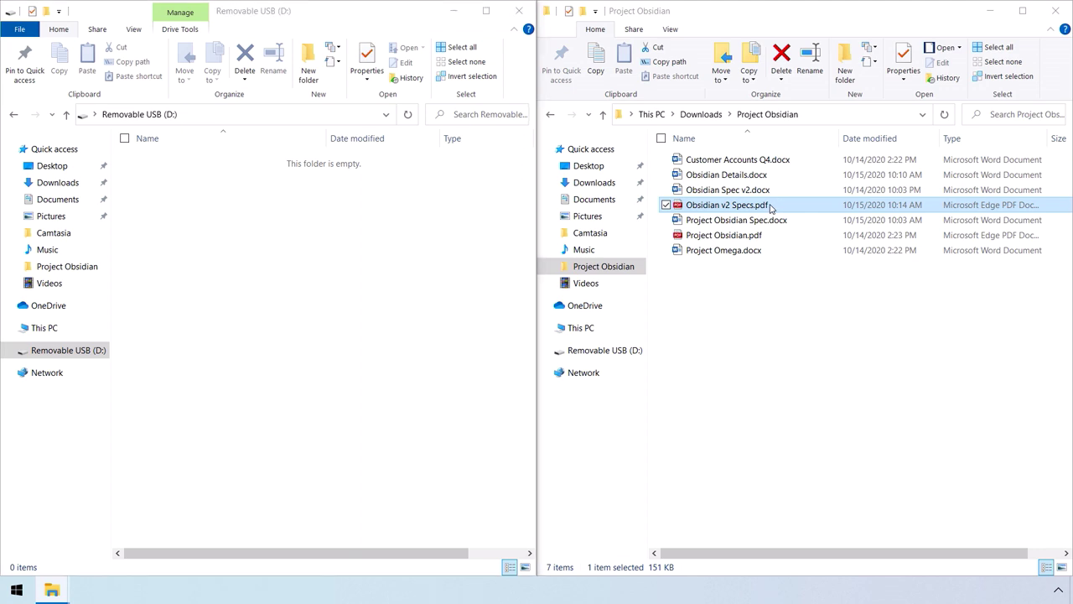
Copy Obsidian v2 Specs.pdf to Removable USB (D:) by overriding the DLP warning, then open it
left_click_drag(770, 207, 284, 292)
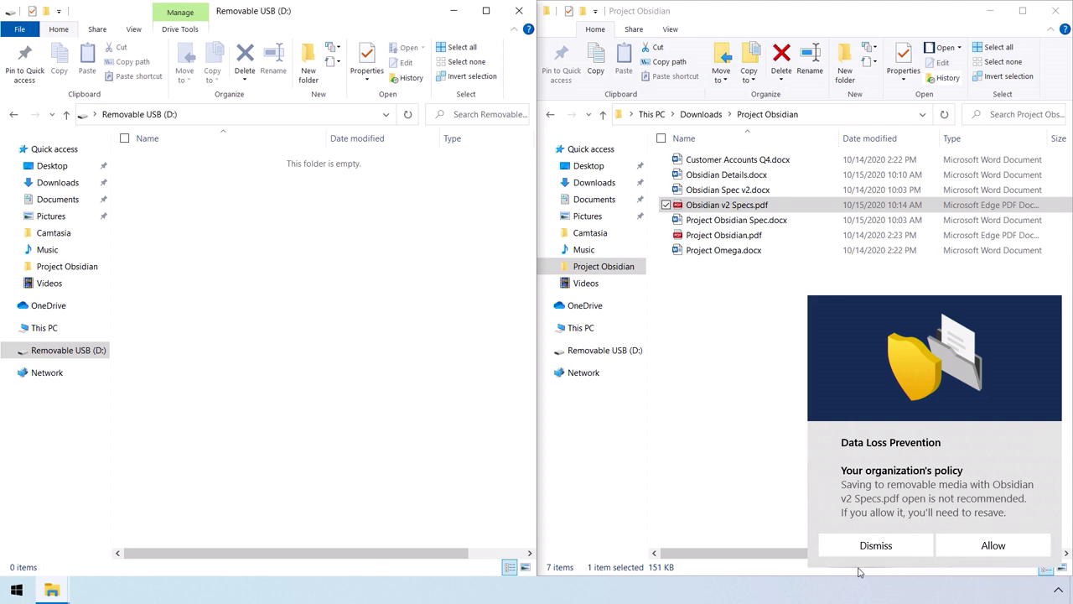
left_click(991, 553)
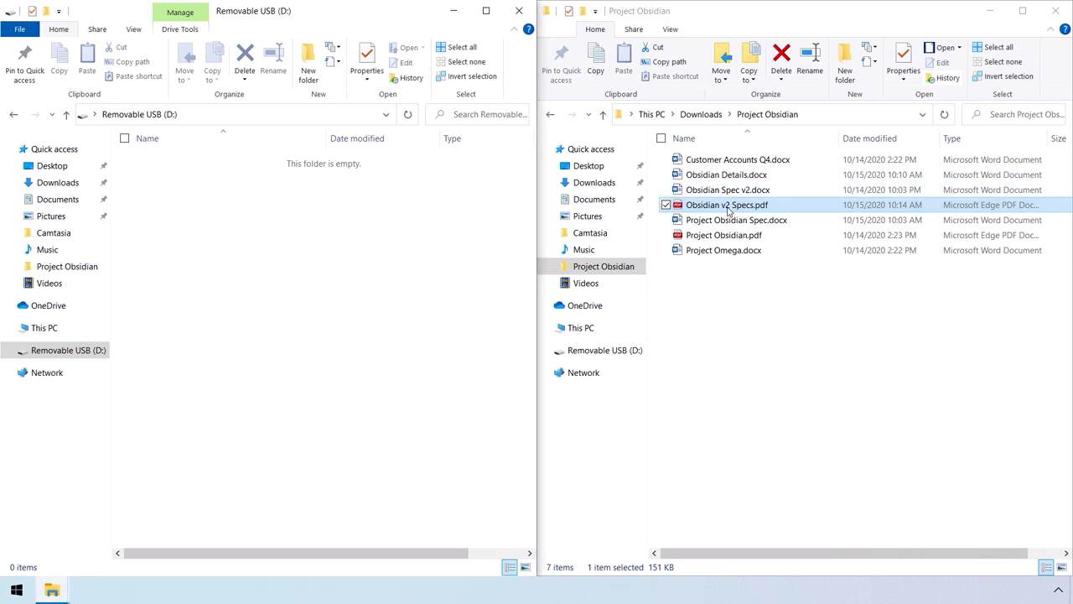
left_click_drag(728, 210, 326, 266)
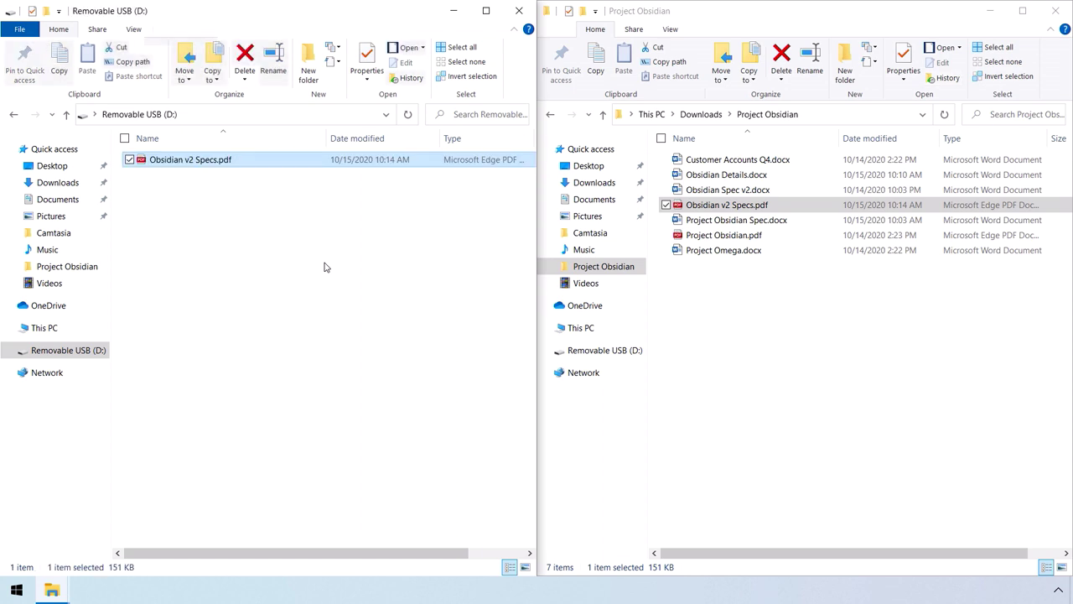
left_click(772, 210)
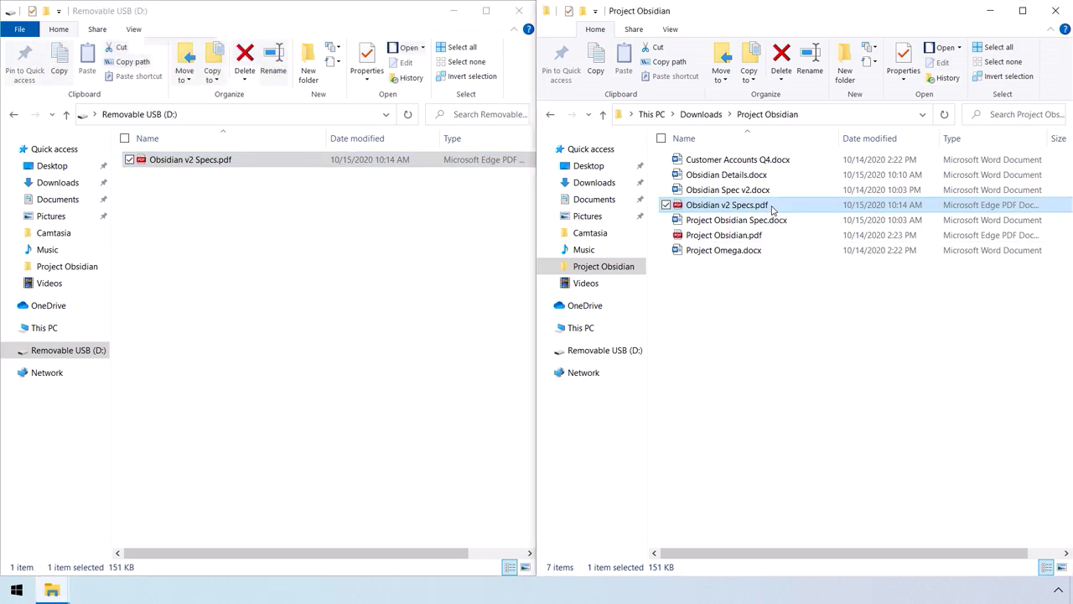
double_click(772, 210)
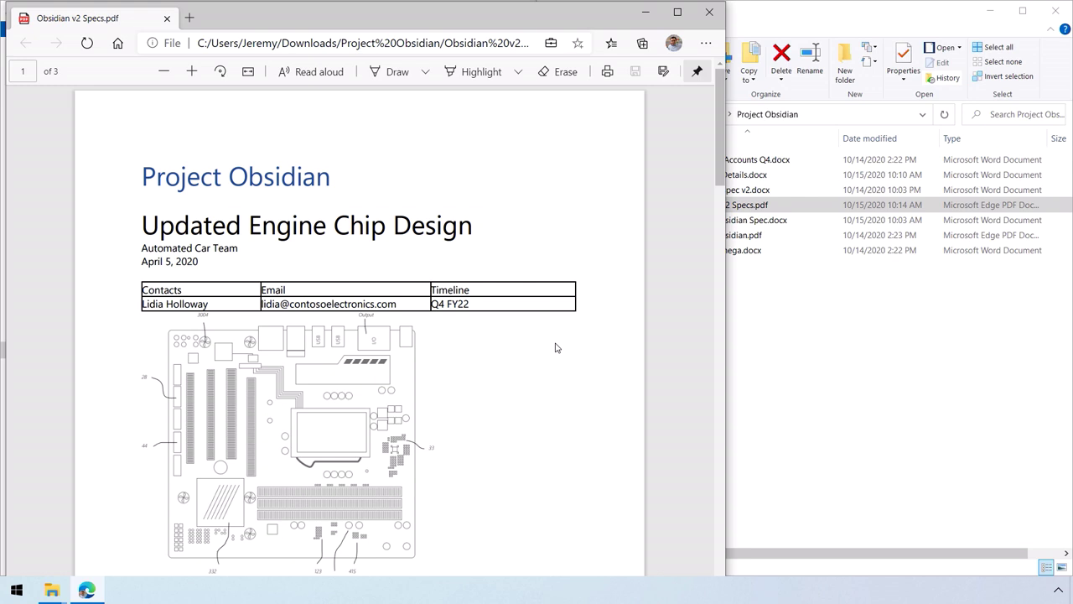
Select all the Obsidian PDF's text and copy it, triggering the protected-content override prompt
key("ctrl+a")
right_click(423, 222)
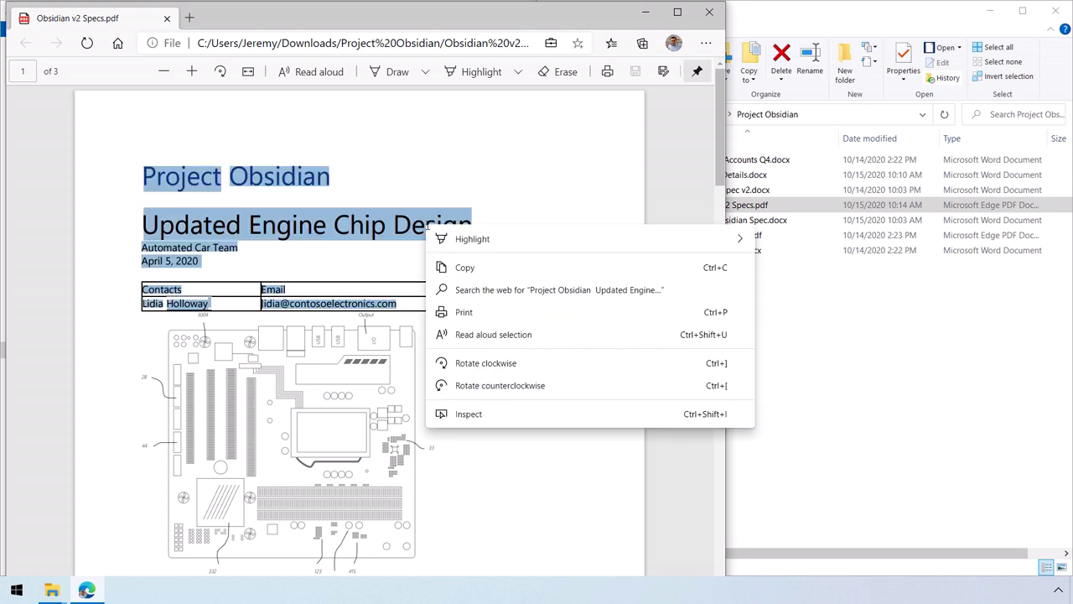
left_click(465, 267)
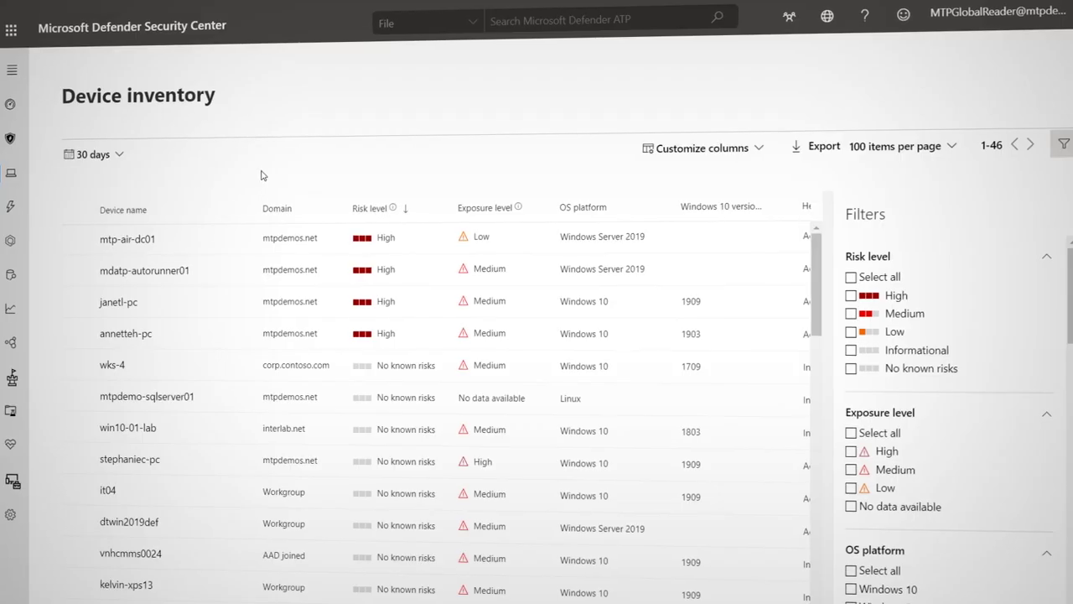
scroll(310, 239, "down", 2)
scroll(309, 253, "down", 5)
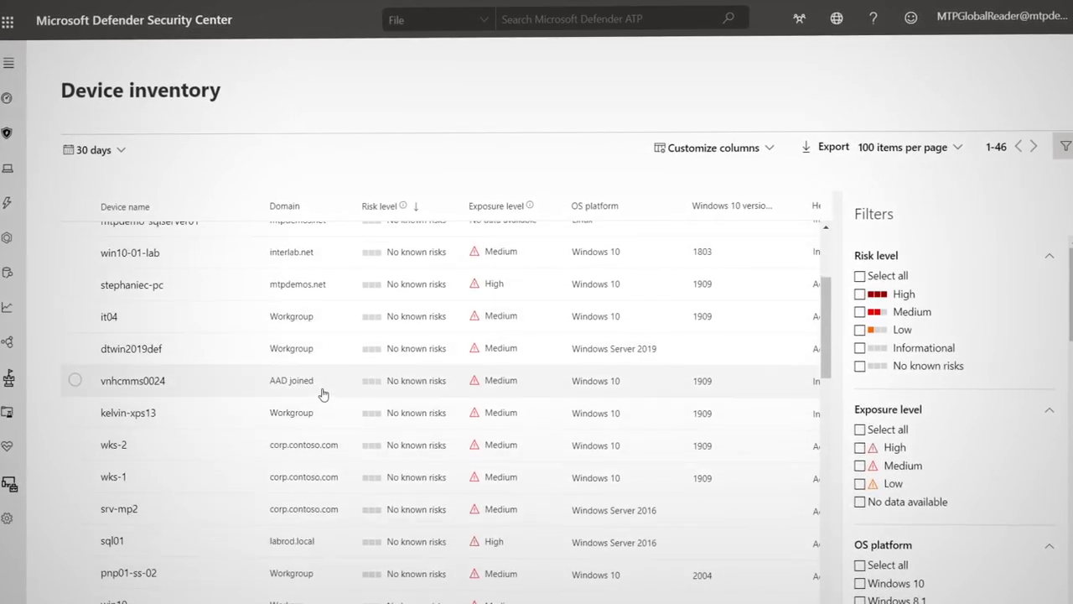
scroll(330, 394, "down", 5)
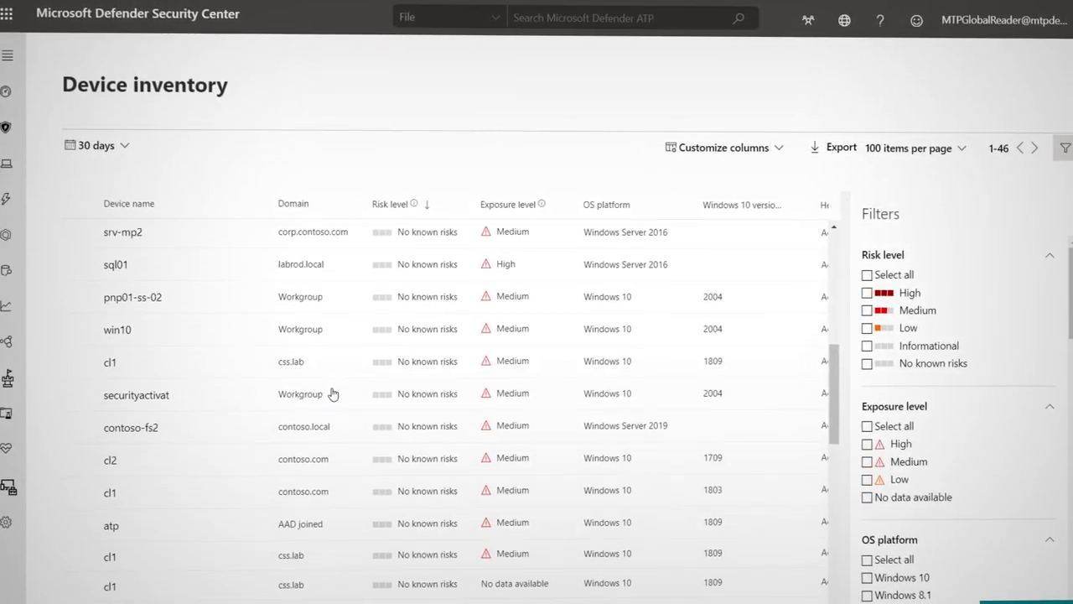
scroll(340, 393, "down", 1)
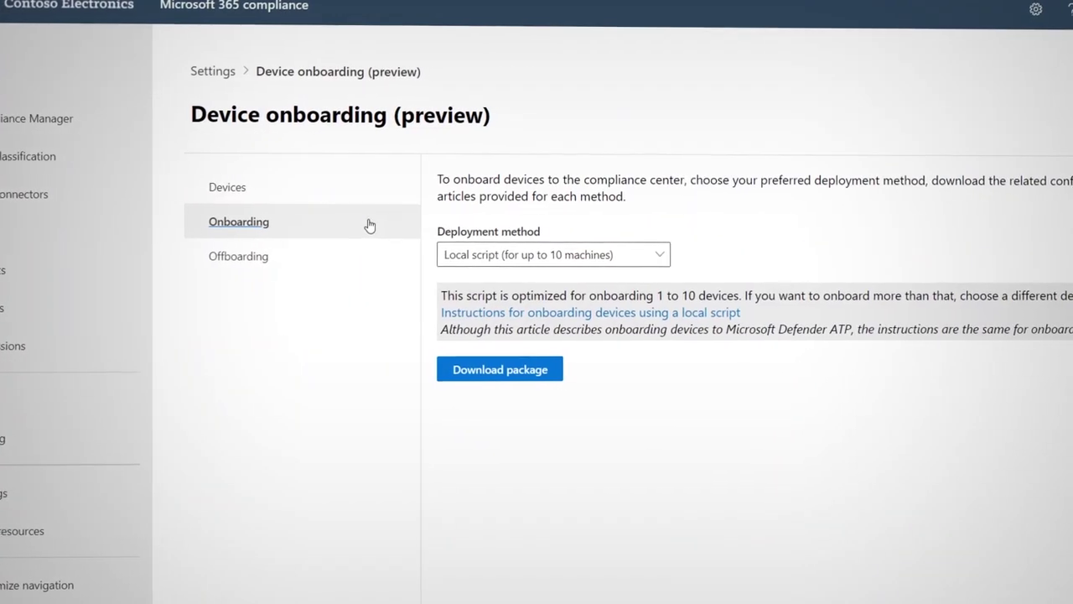
List the onboarding deployment method choices, then scroll through the Endpoint DLP docs' monitorable activities
left_click(650, 259)
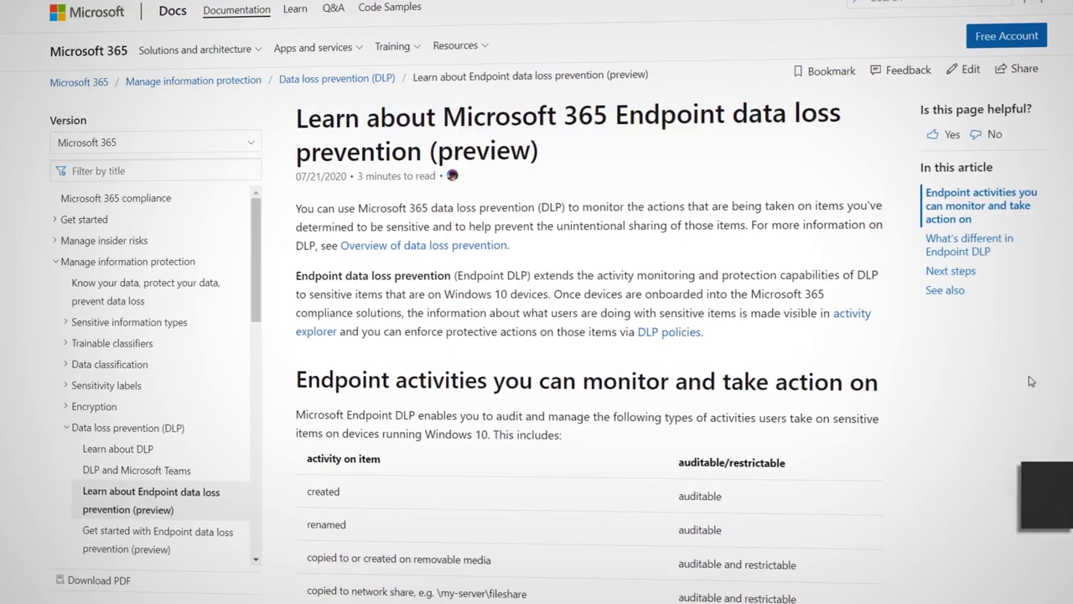
scroll(1030, 382, "down", 2)
scroll(1032, 382, "down", 4)
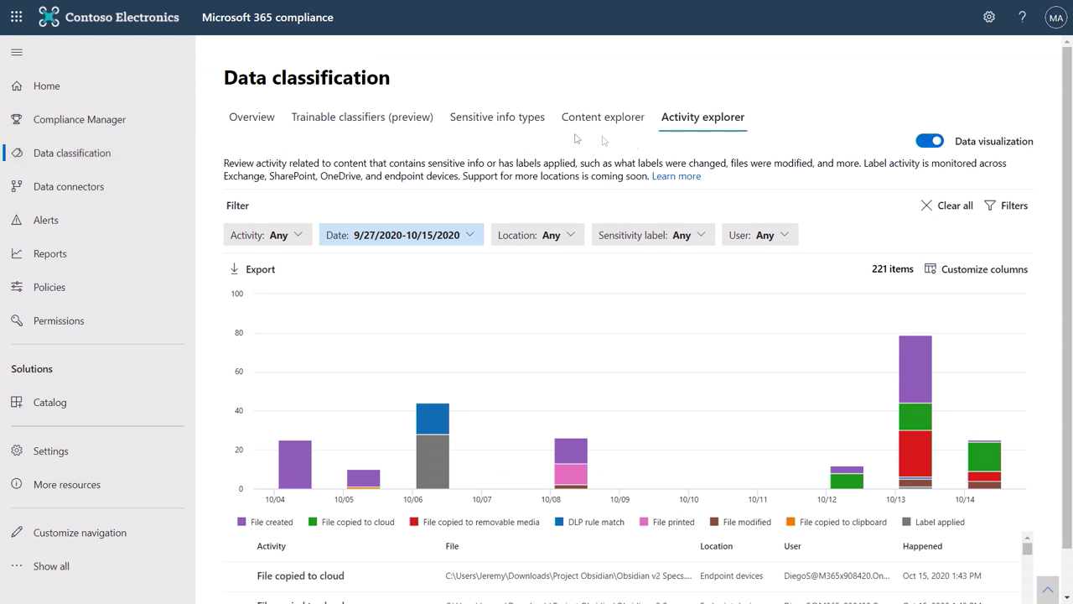
Filter Activity explorer to file copied to cloud, removable media, clipboard and printed activities
left_click(294, 239)
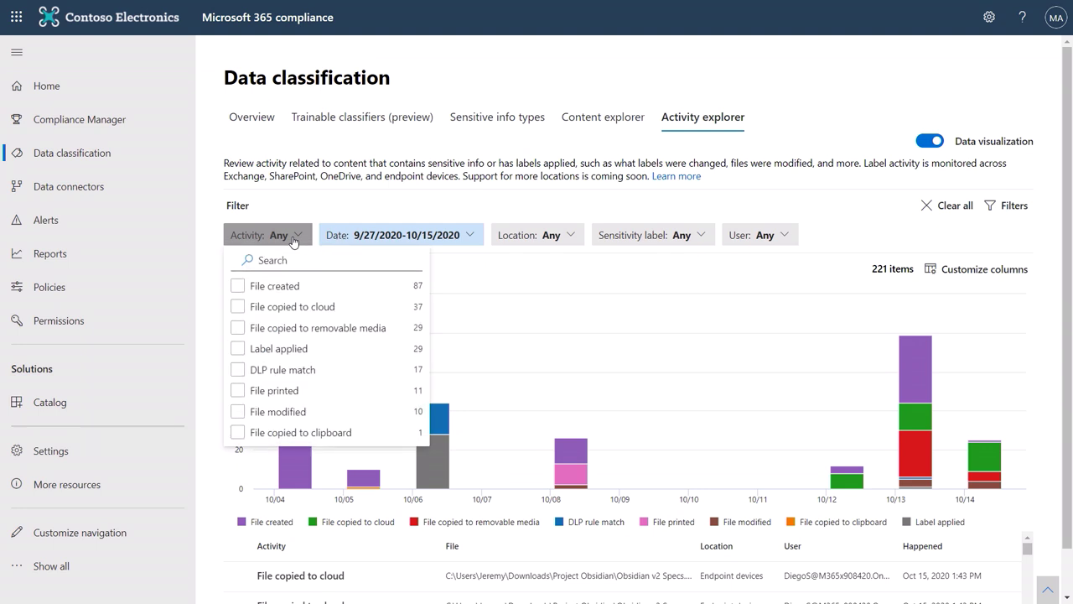
left_click(238, 308)
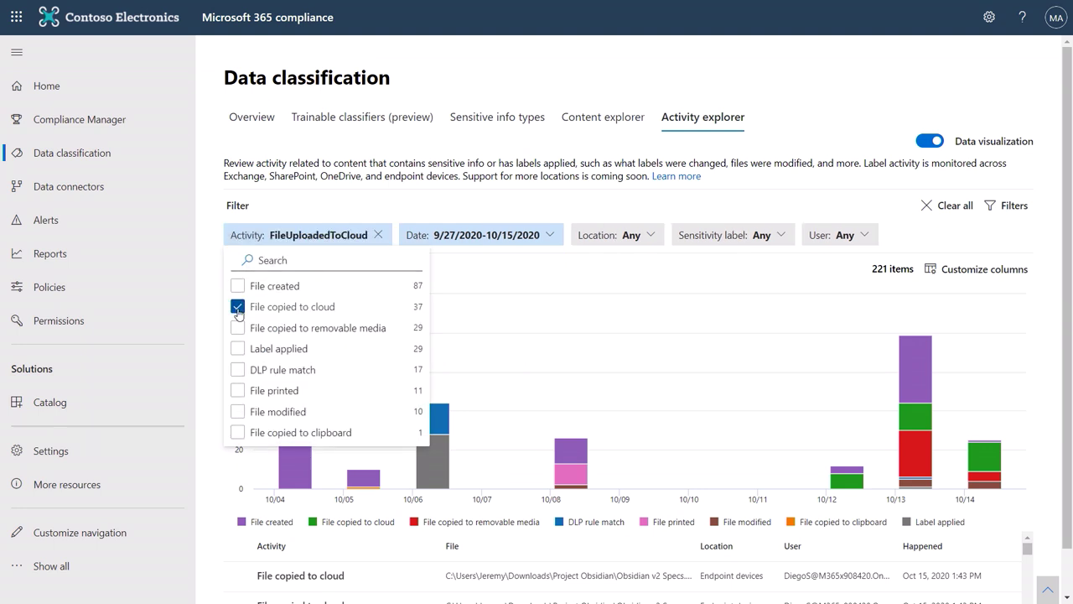
left_click(238, 329)
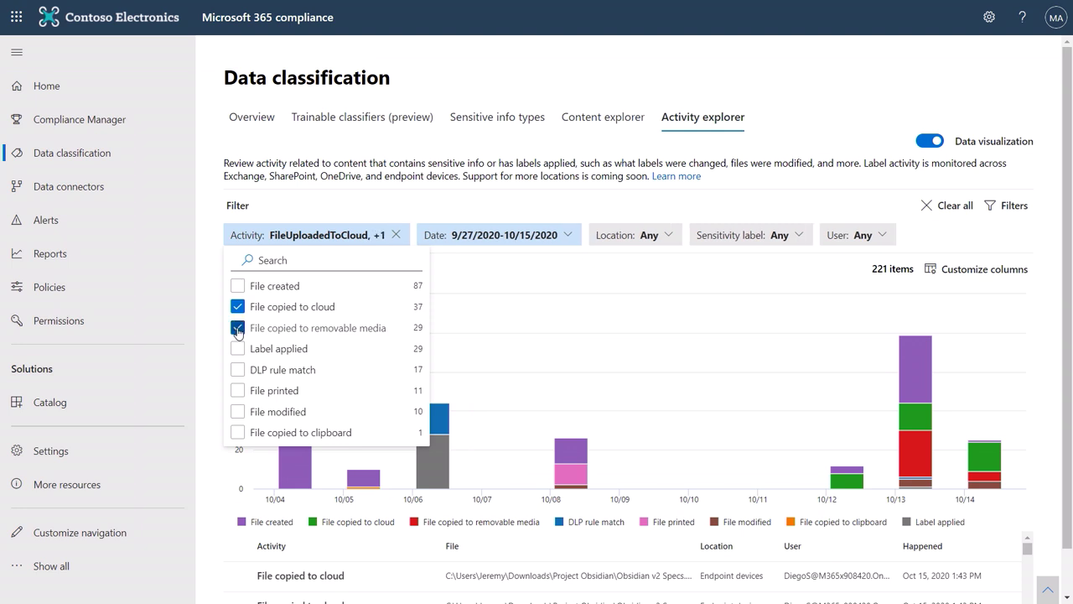
left_click(238, 391)
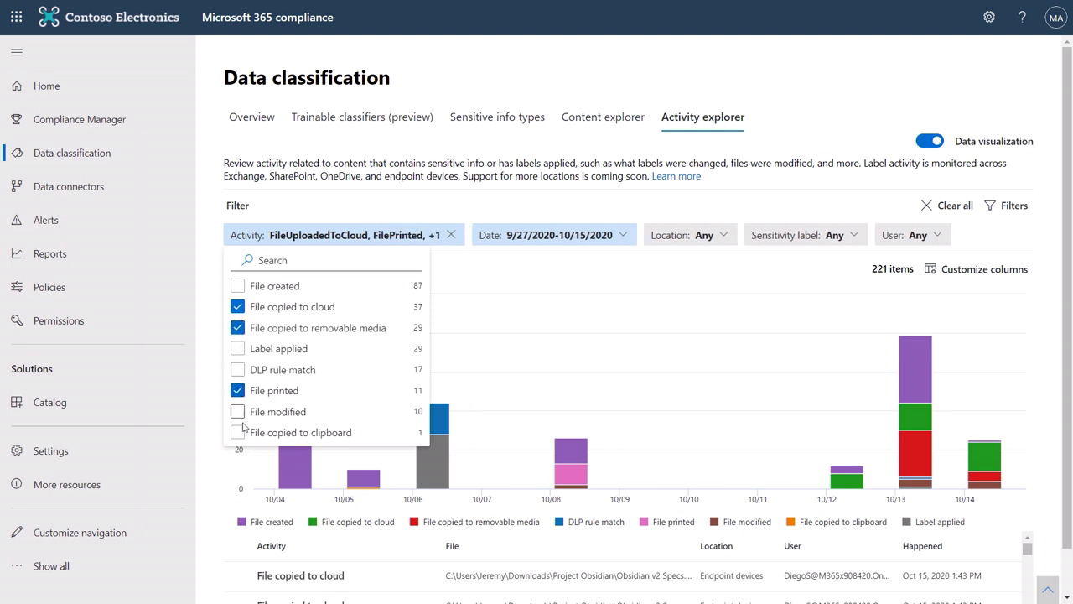
left_click(238, 433)
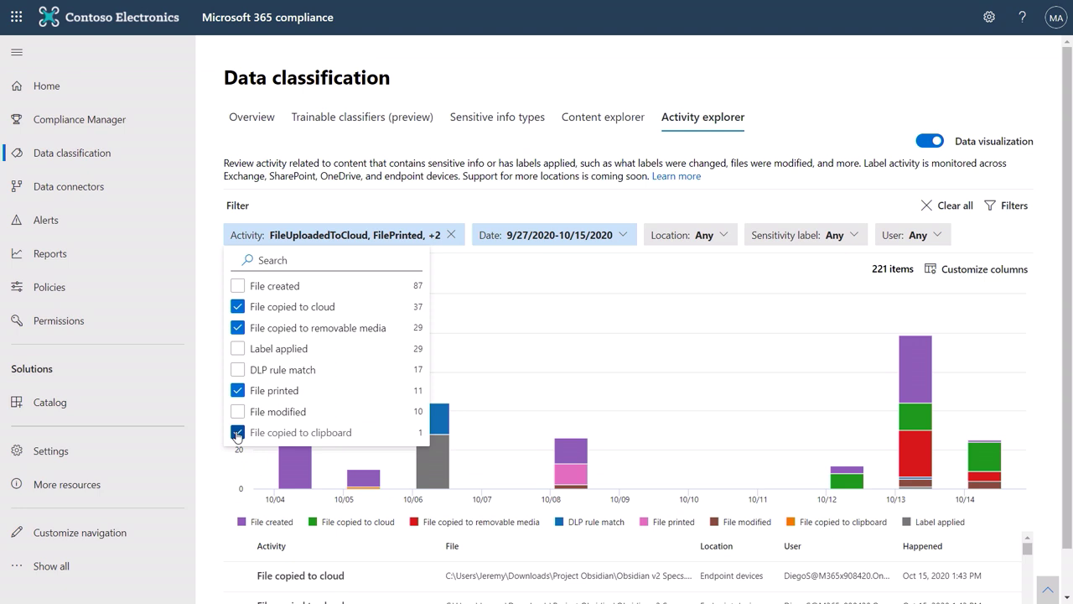
left_click(517, 271)
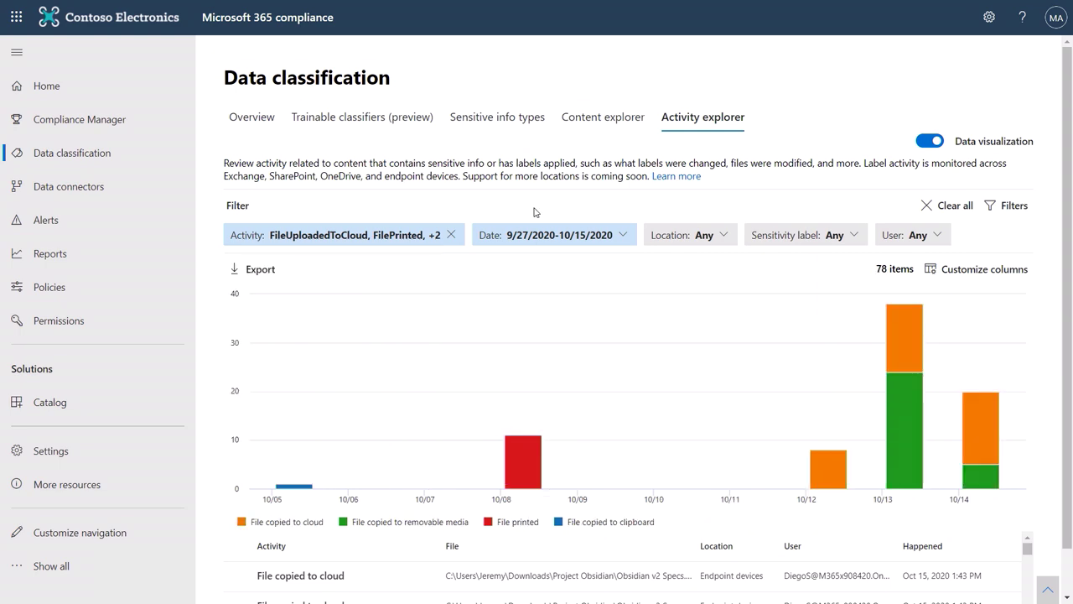
Open the details of a 'File copied to removable media' event in the table
mouse_move(556, 341)
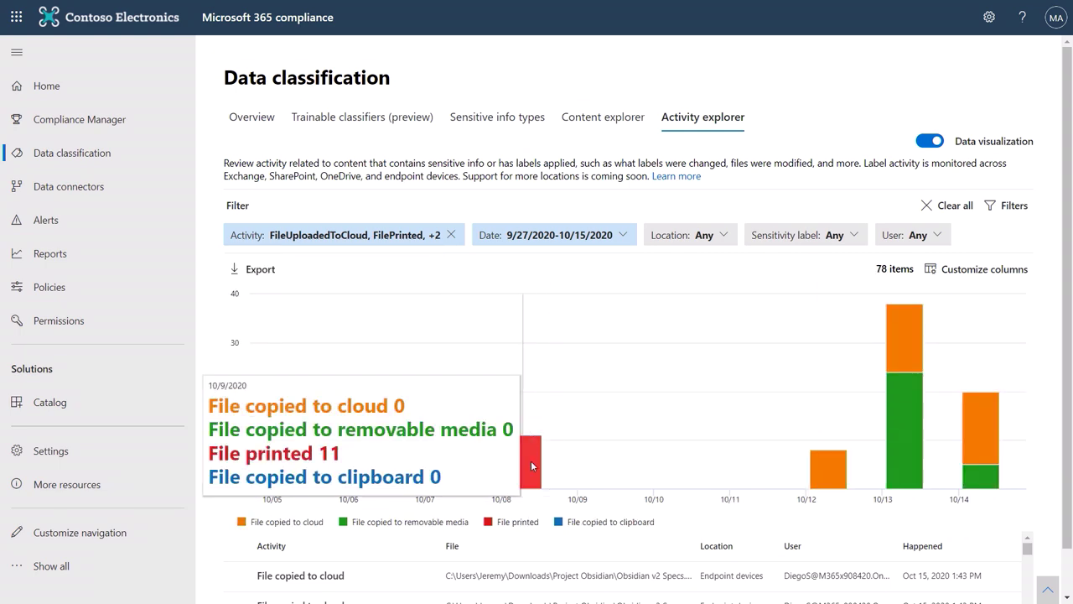
scroll(531, 460, "down", 2)
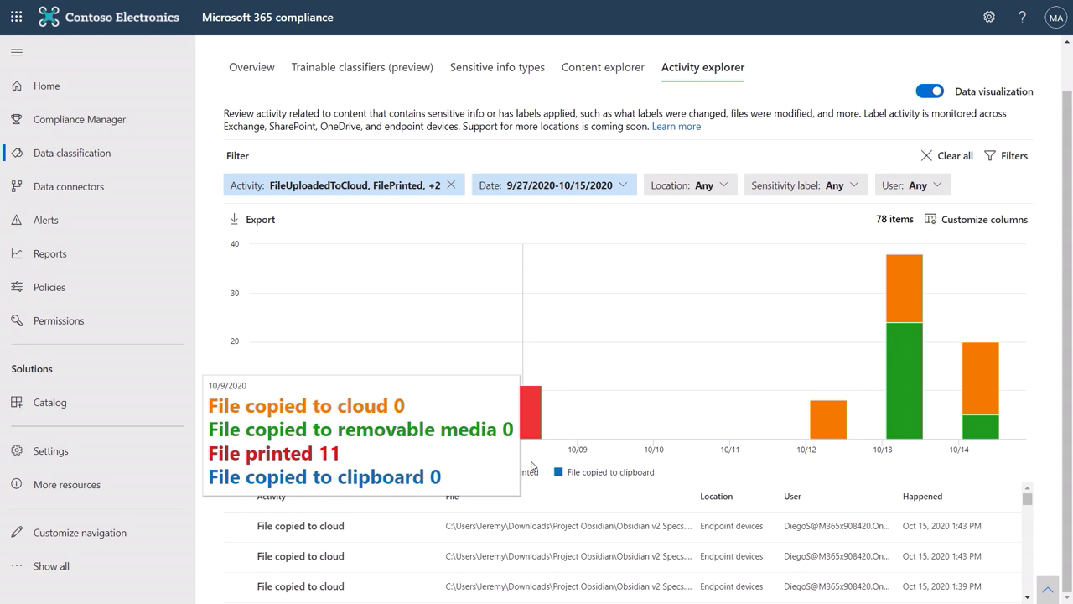
scroll(441, 542, "down", 3)
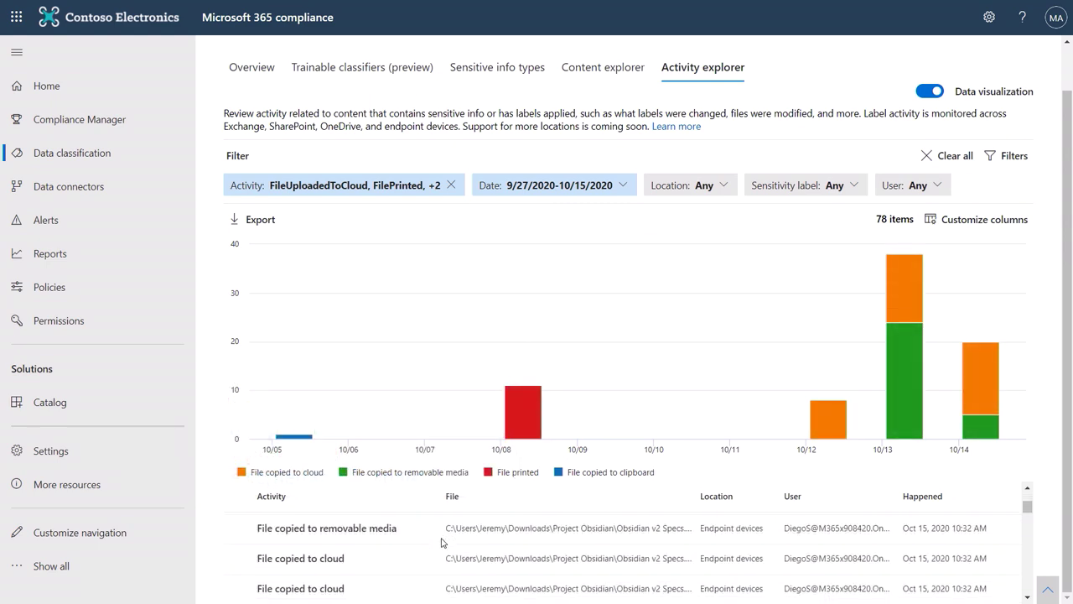
double_click(372, 540)
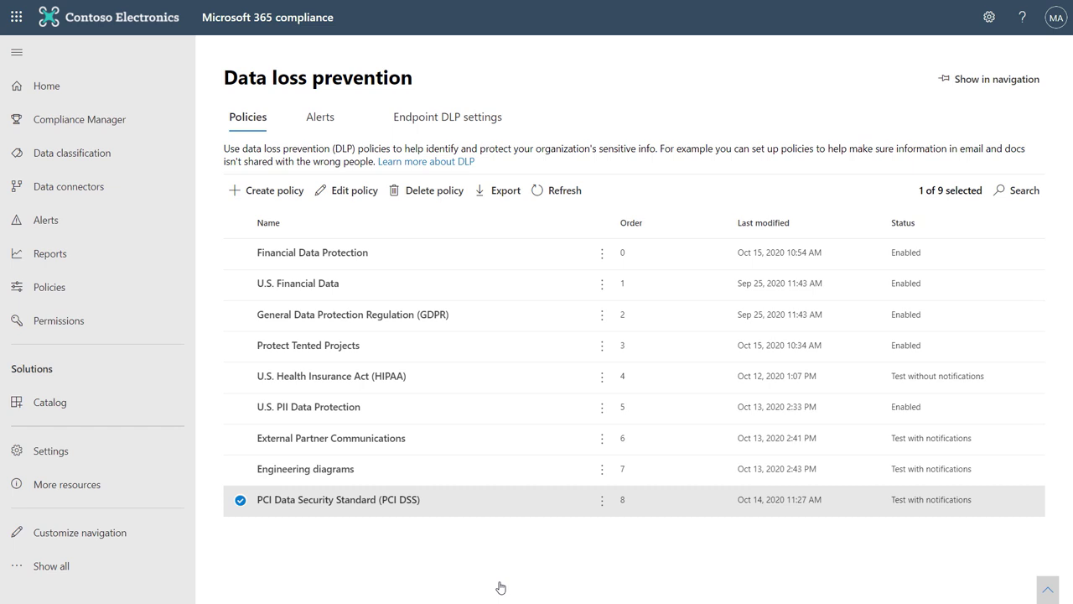
Edit the PCI DSS policy and advance past locations to Customize advanced DLP rules
left_click(355, 191)
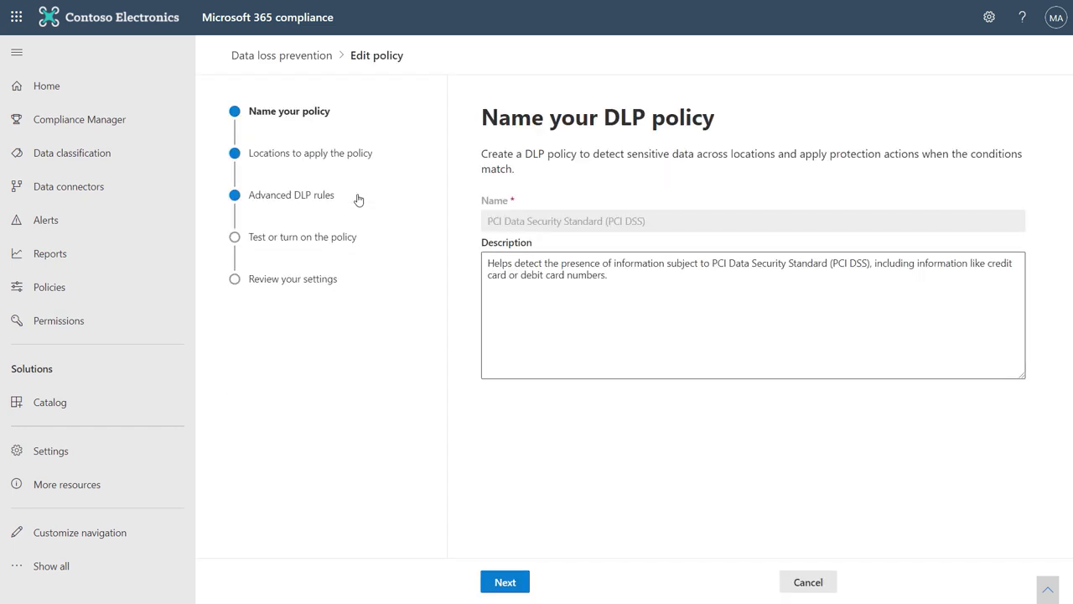
left_click(499, 585)
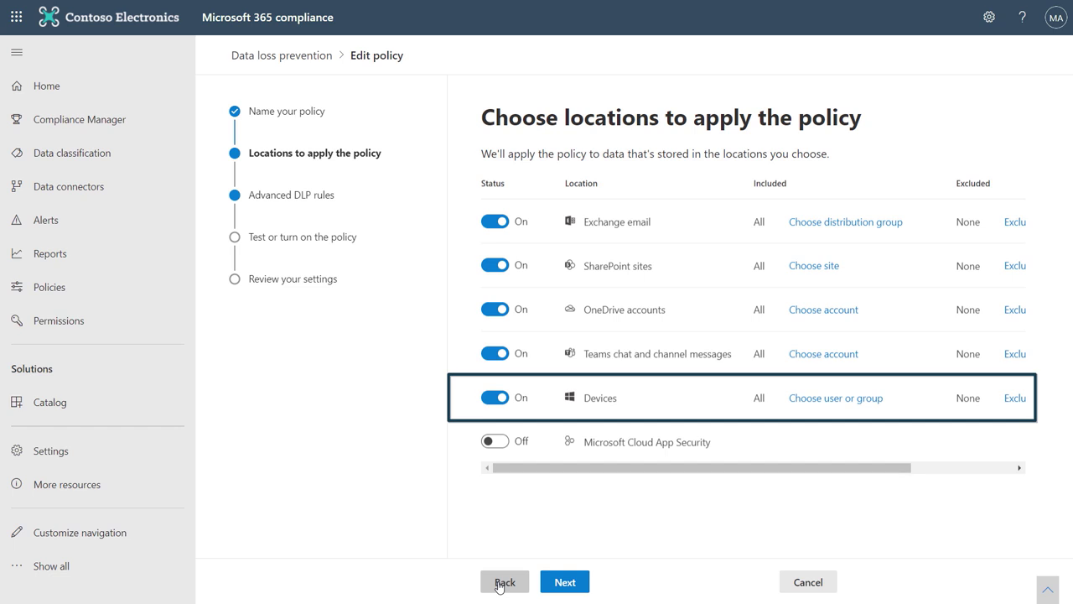
left_click(577, 584)
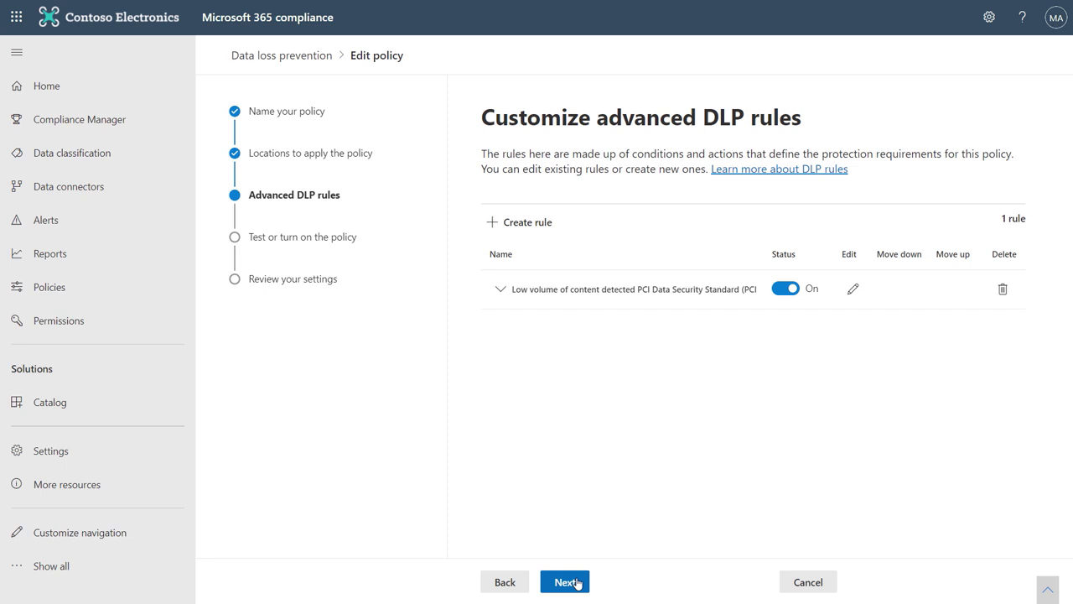
Open the PCI DSS rule and set its Print restriction to Block
left_click(853, 290)
scroll(852, 291, "down", 3)
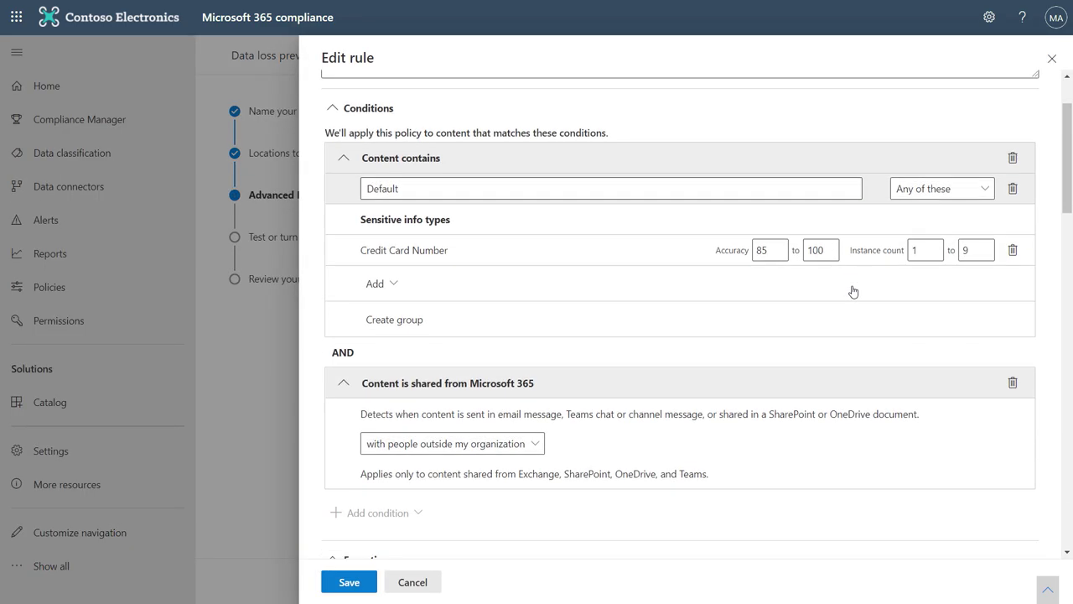
scroll(852, 291, "down", 4)
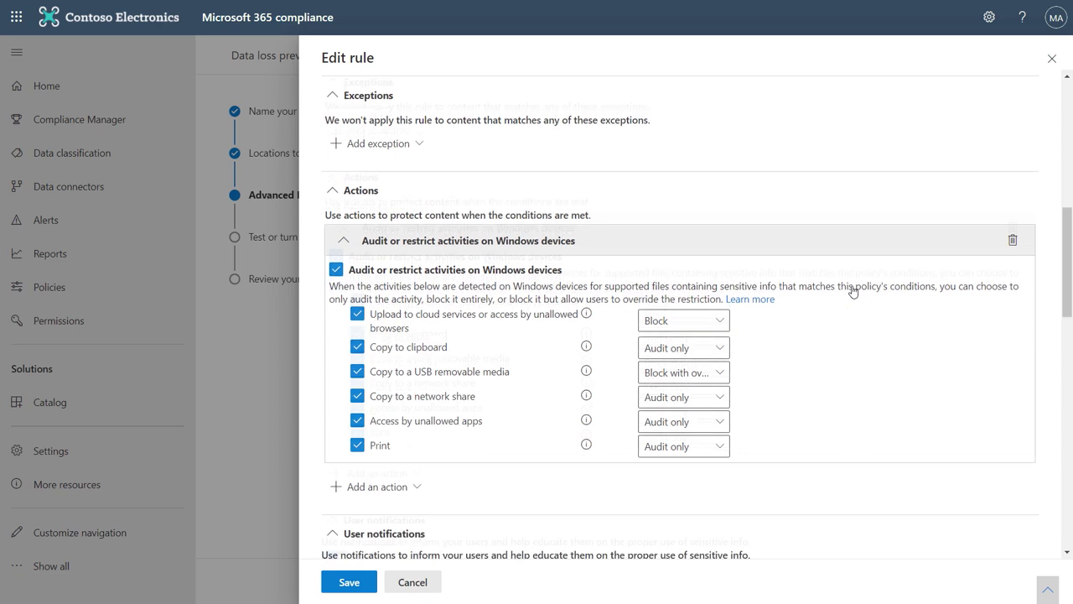
left_click(717, 285)
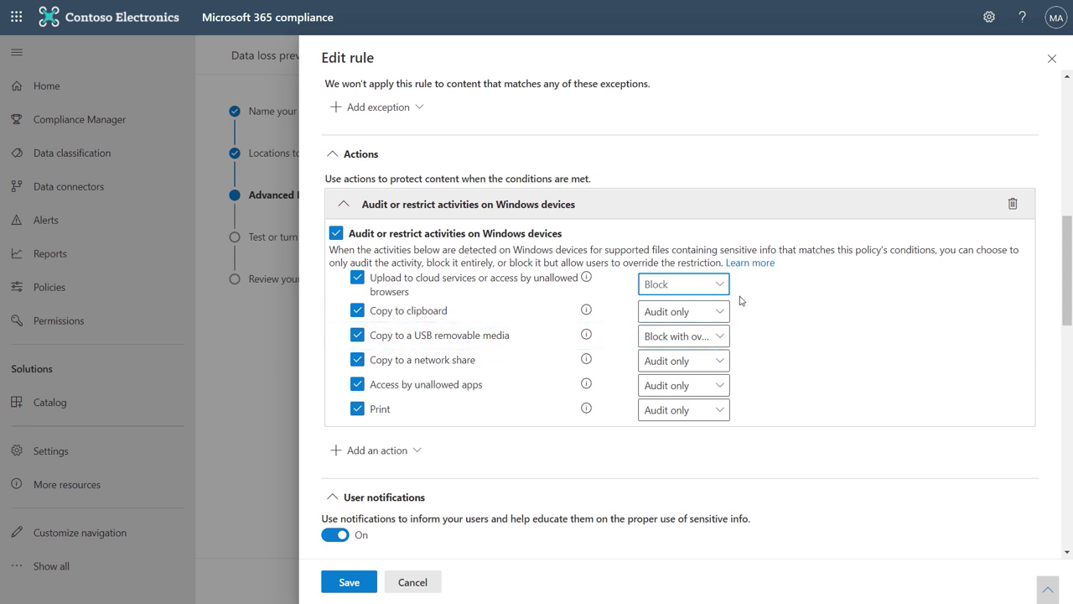
left_click(717, 411)
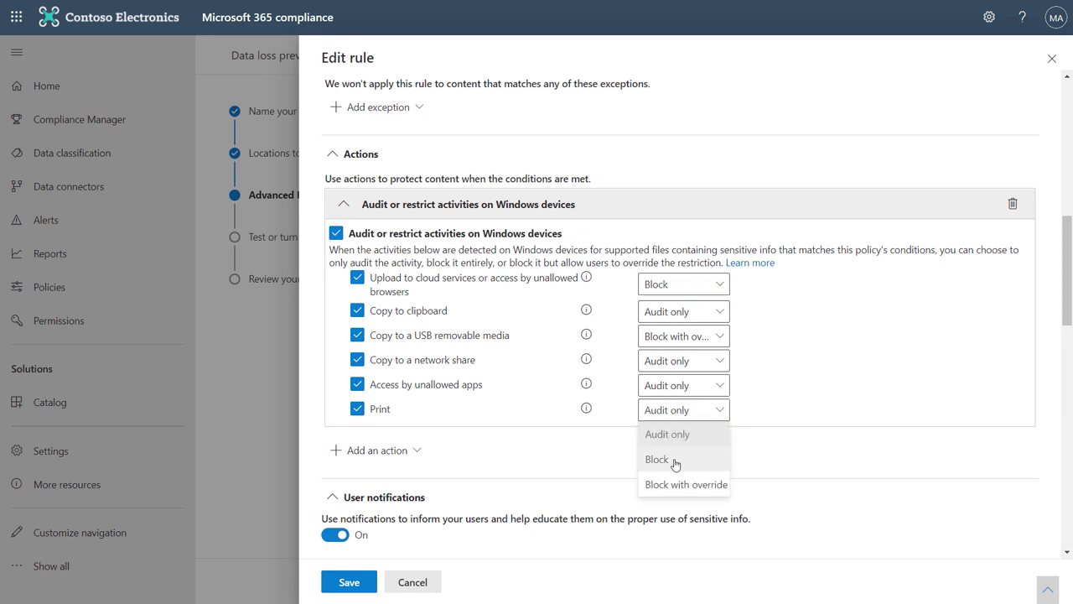
left_click(675, 465)
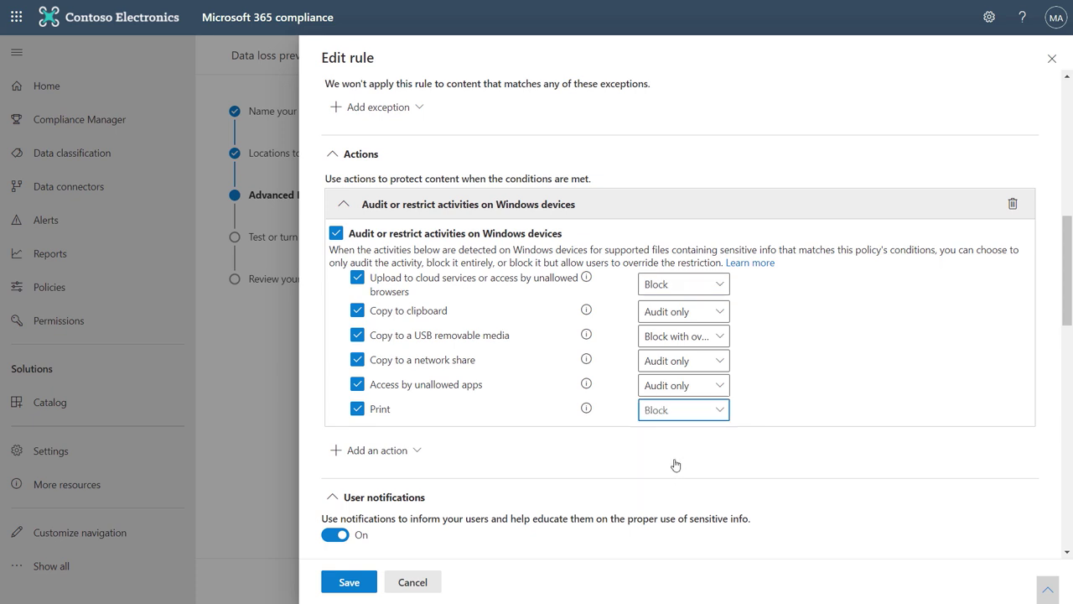
Make the rule alert at a threshold of 15 matched instances and save it
scroll(676, 464, "down", 5)
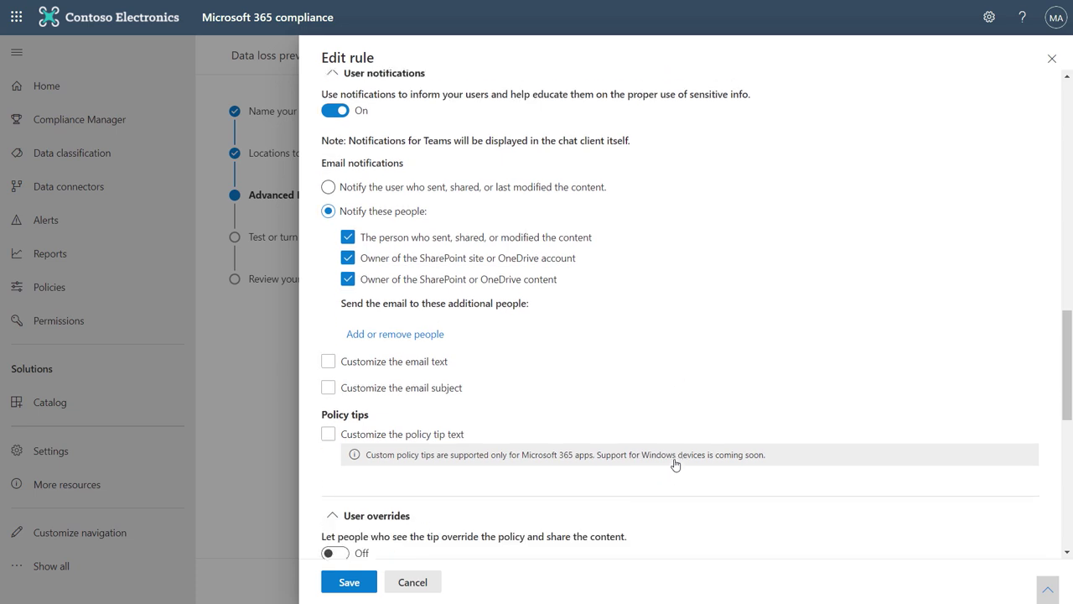
scroll(676, 465, "down", 4)
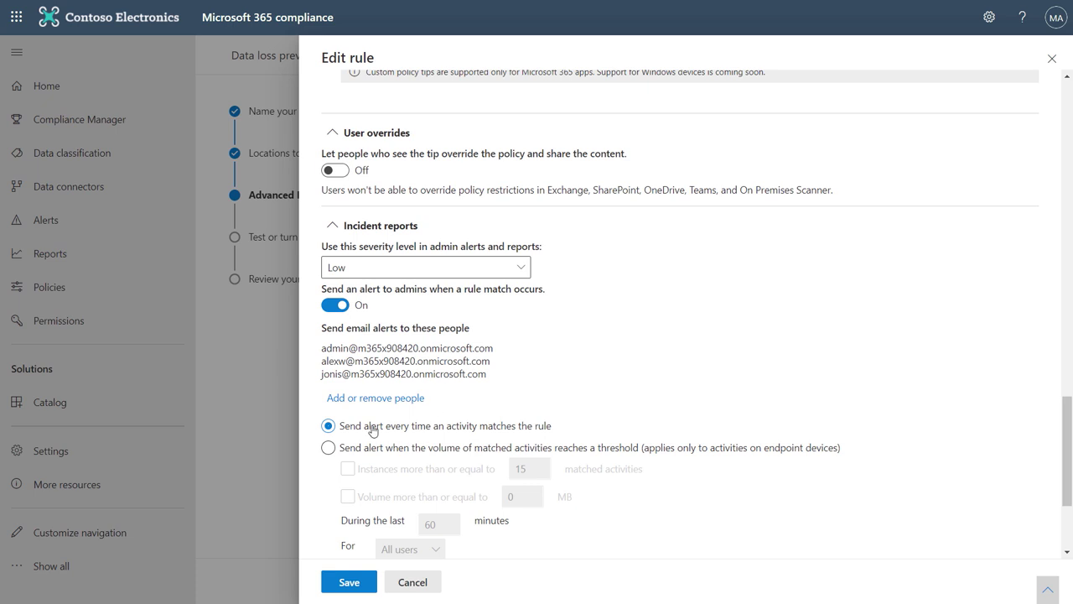
left_click(328, 447)
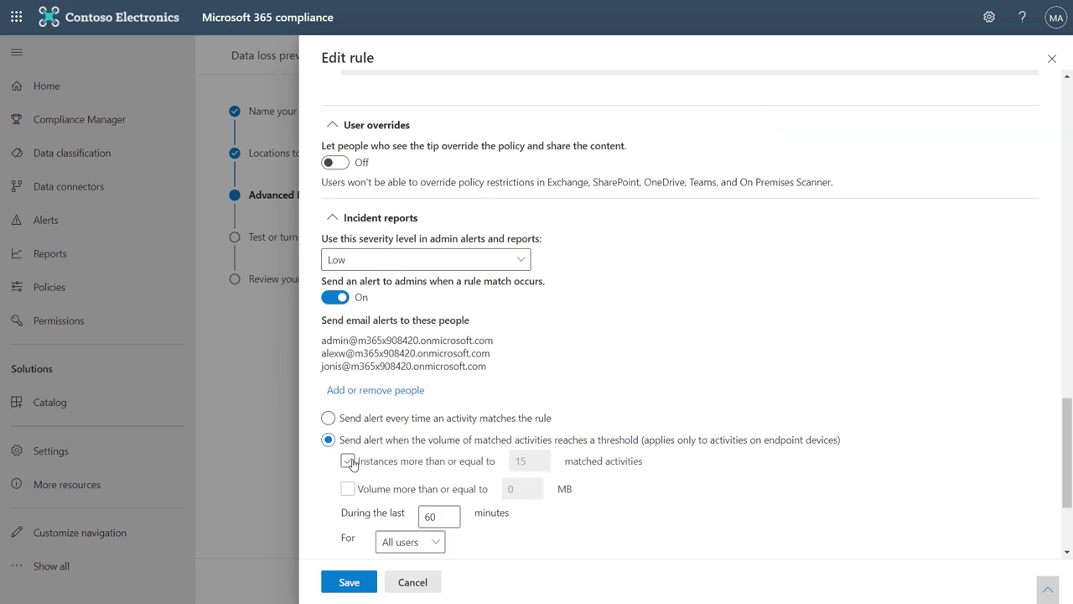
left_click(347, 460)
left_click(370, 581)
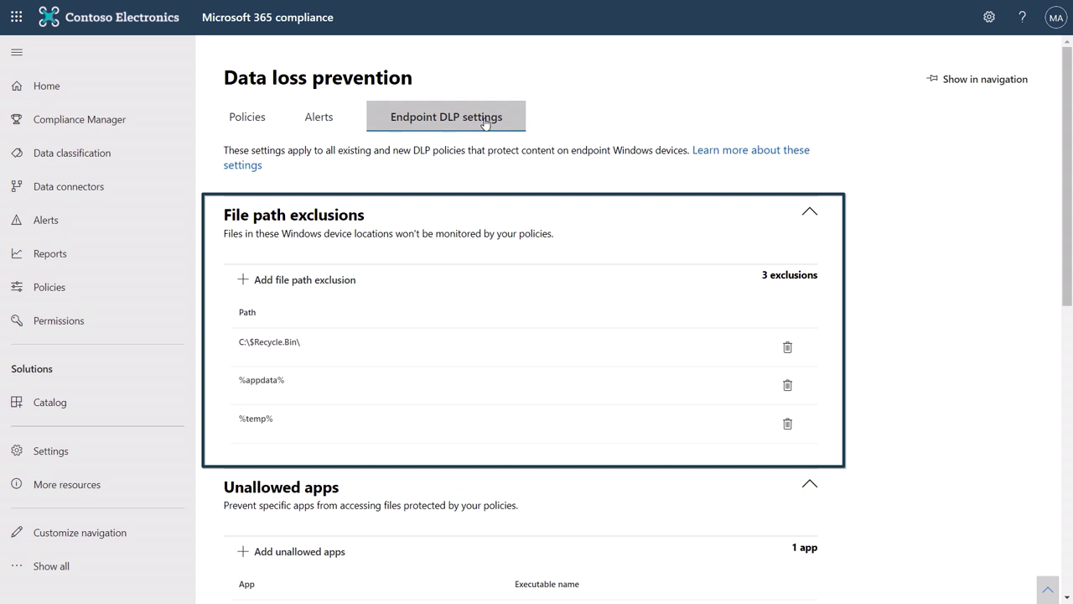
scroll(578, 180, "down", 3)
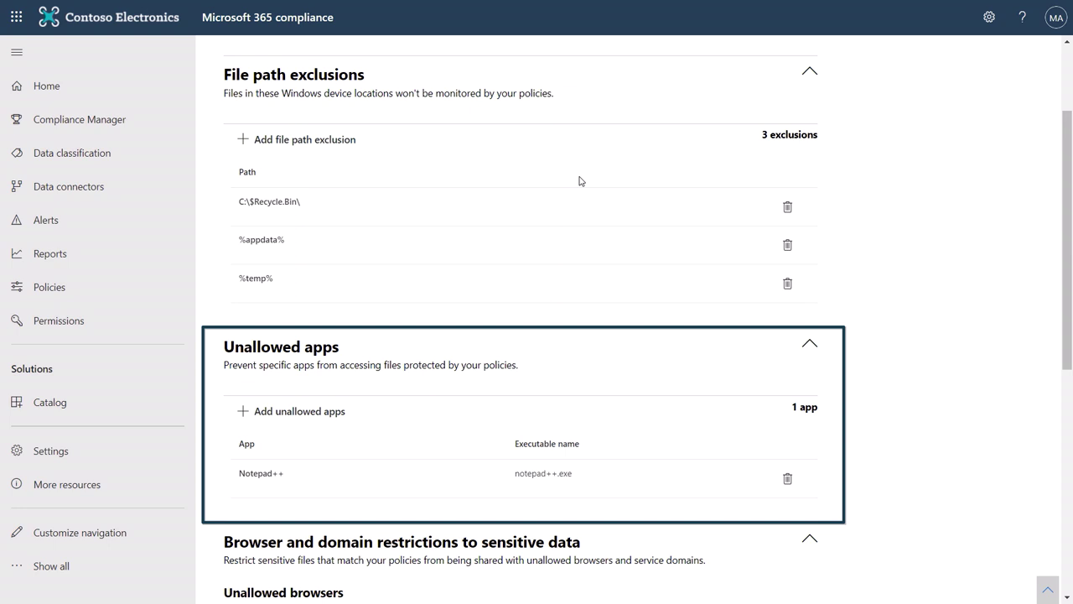
scroll(578, 181, "down", 5)
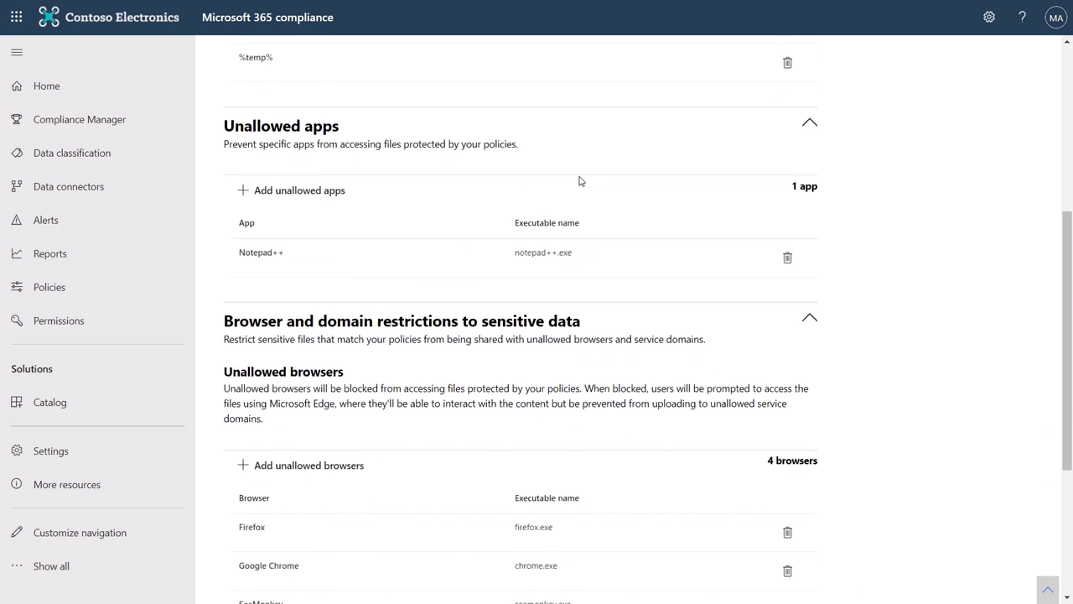
scroll(578, 180, "down", 5)
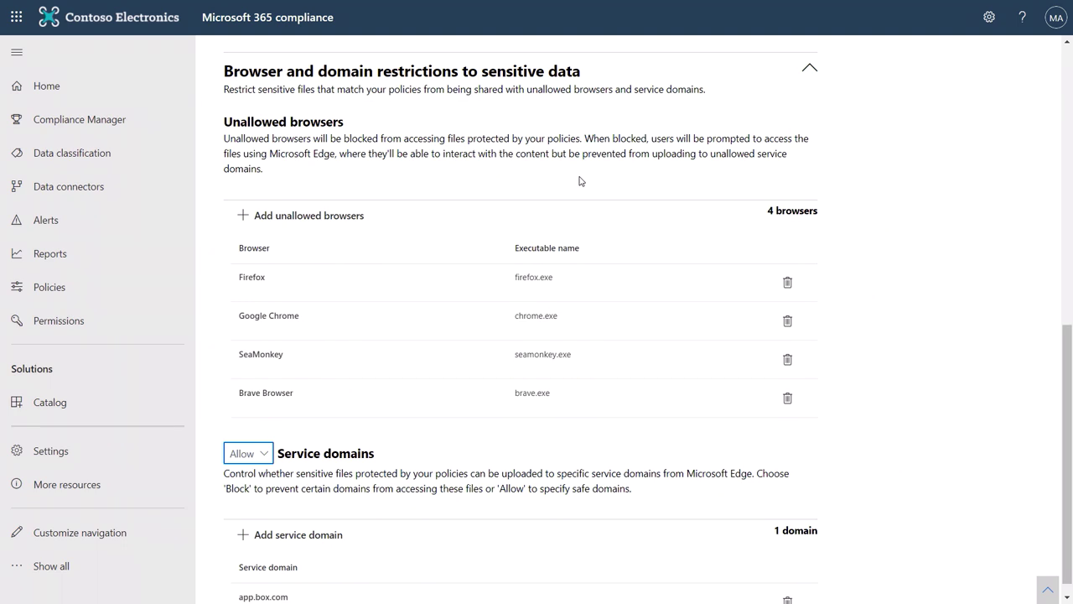
scroll(579, 181, "down", 1)
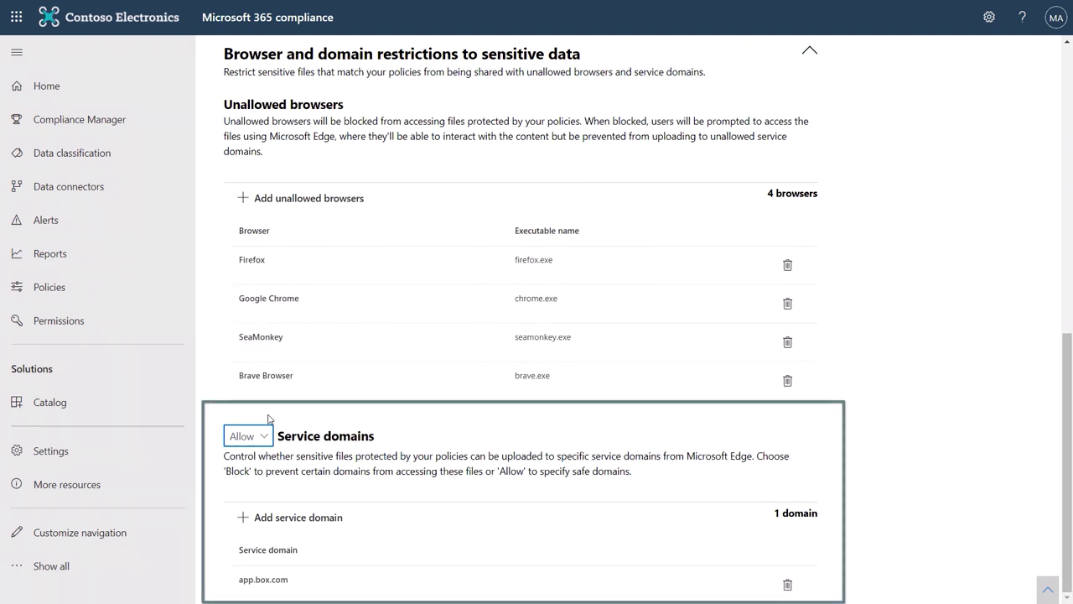